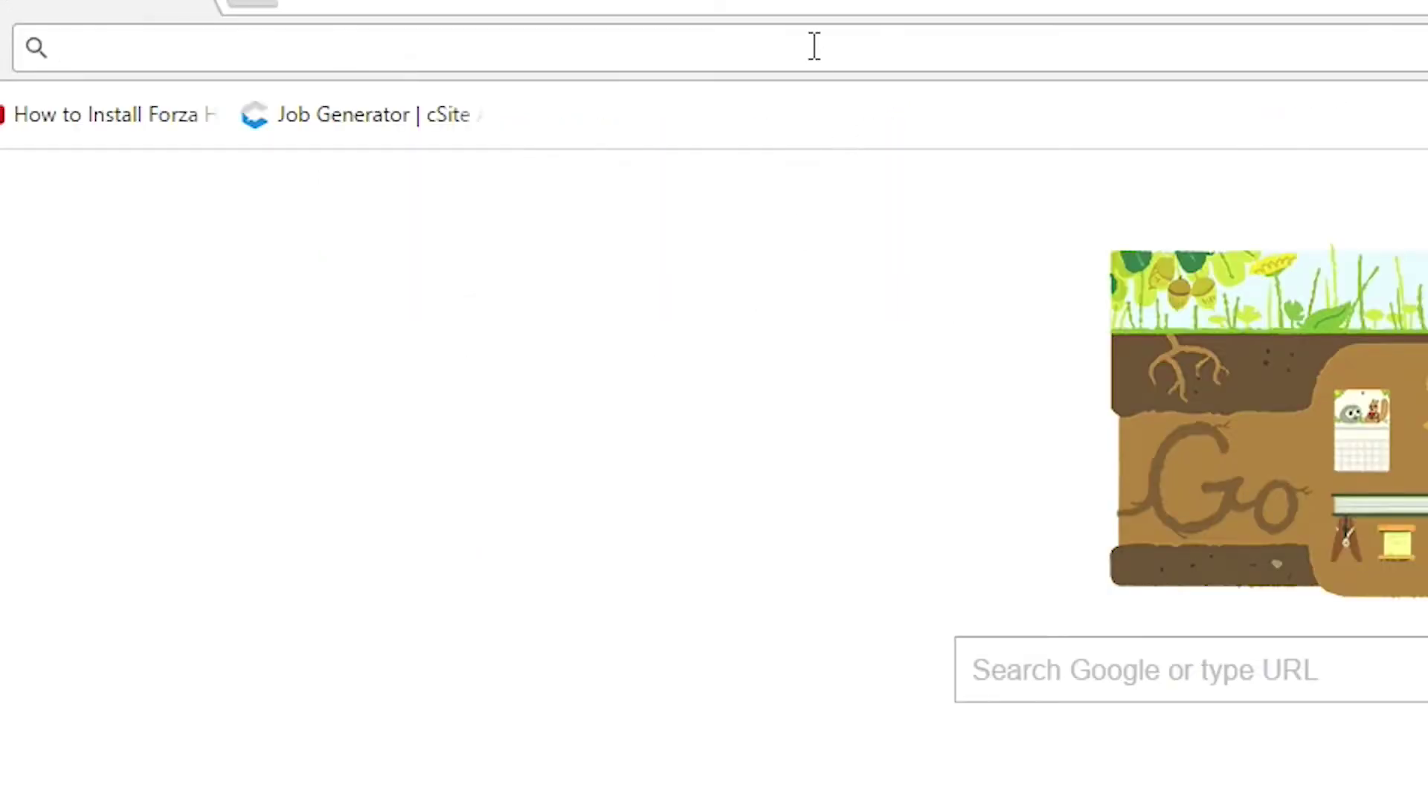
- Load steamcommunity.com from the address bar suggestion for 'st'
{"action": "type", "text": "st"}
{"action": "key", "text": "Return"}
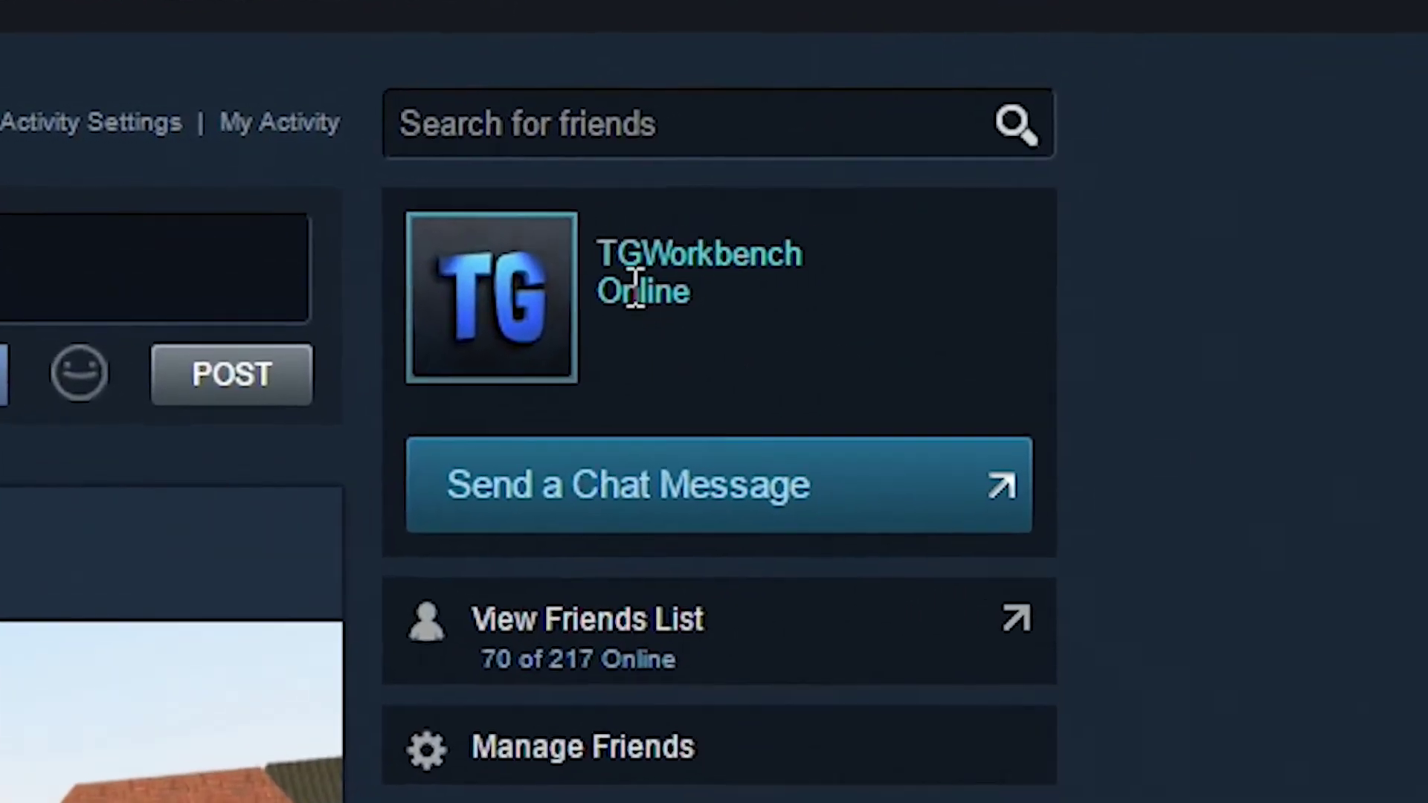
- Go to the account's Steam profile and into the Garry's Mod community hub
{"action": "mouse_move", "coordinate": [632, 253]}
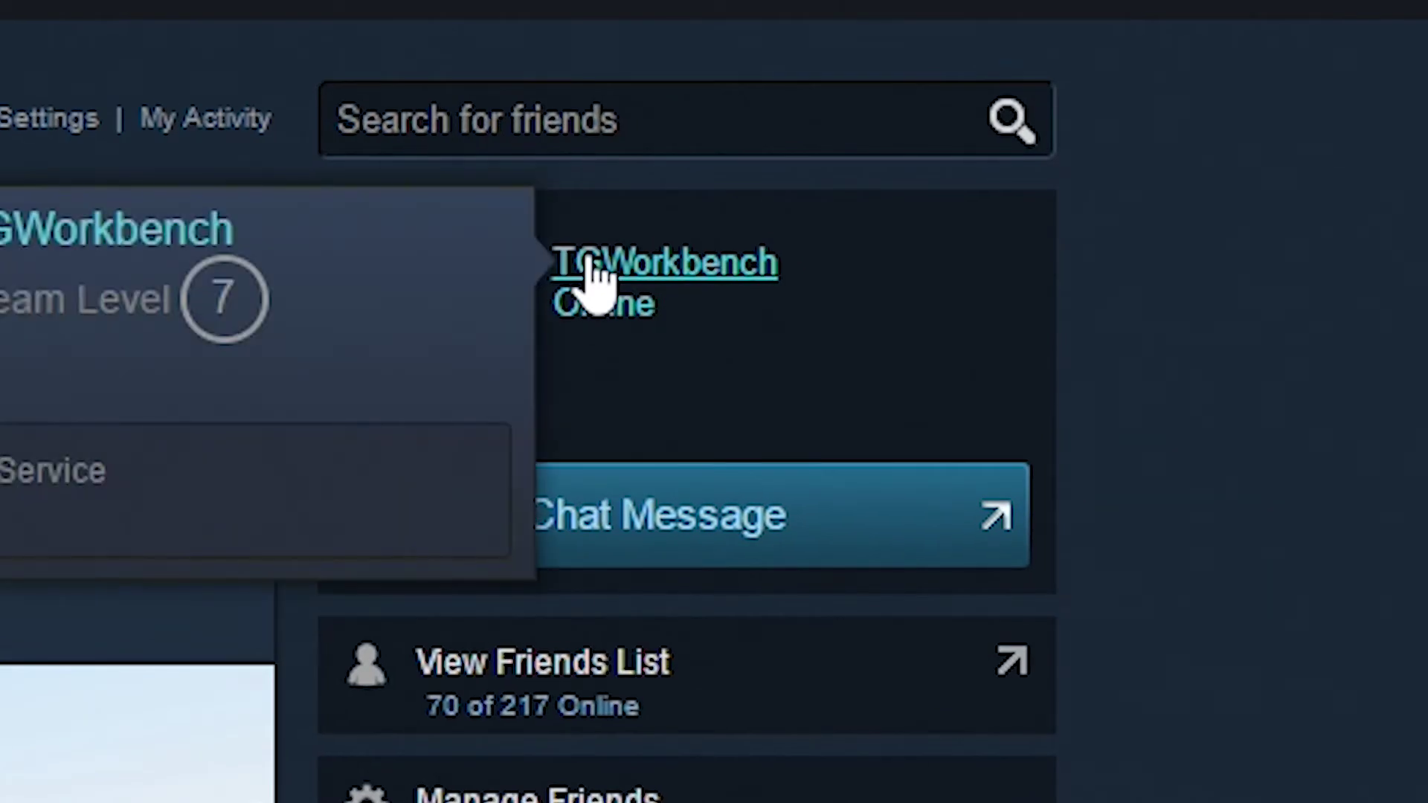
{"action": "mouse_move", "coordinate": [77, 25]}
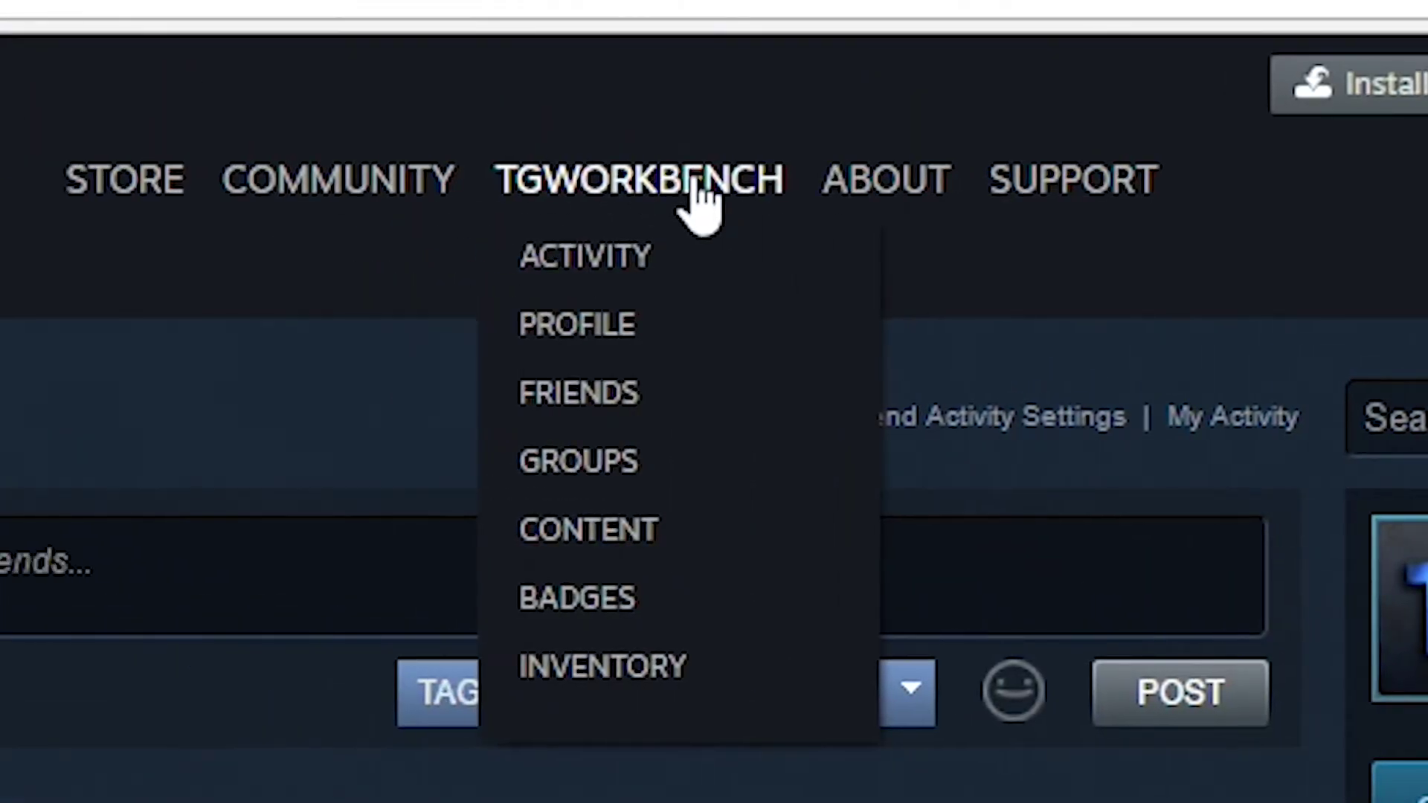
{"action": "left_click", "coordinate": [586, 331]}
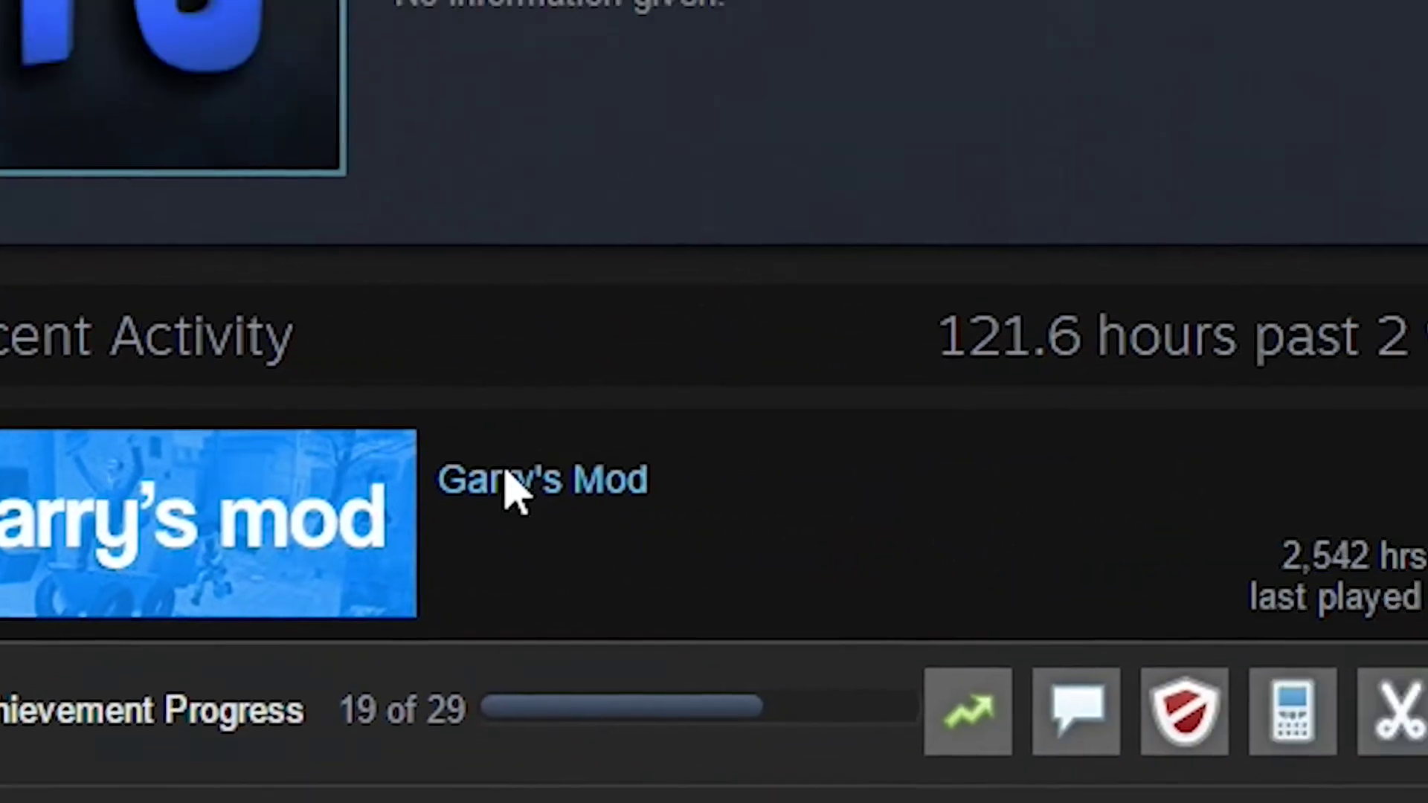
{"action": "left_click", "coordinate": [725, 291]}
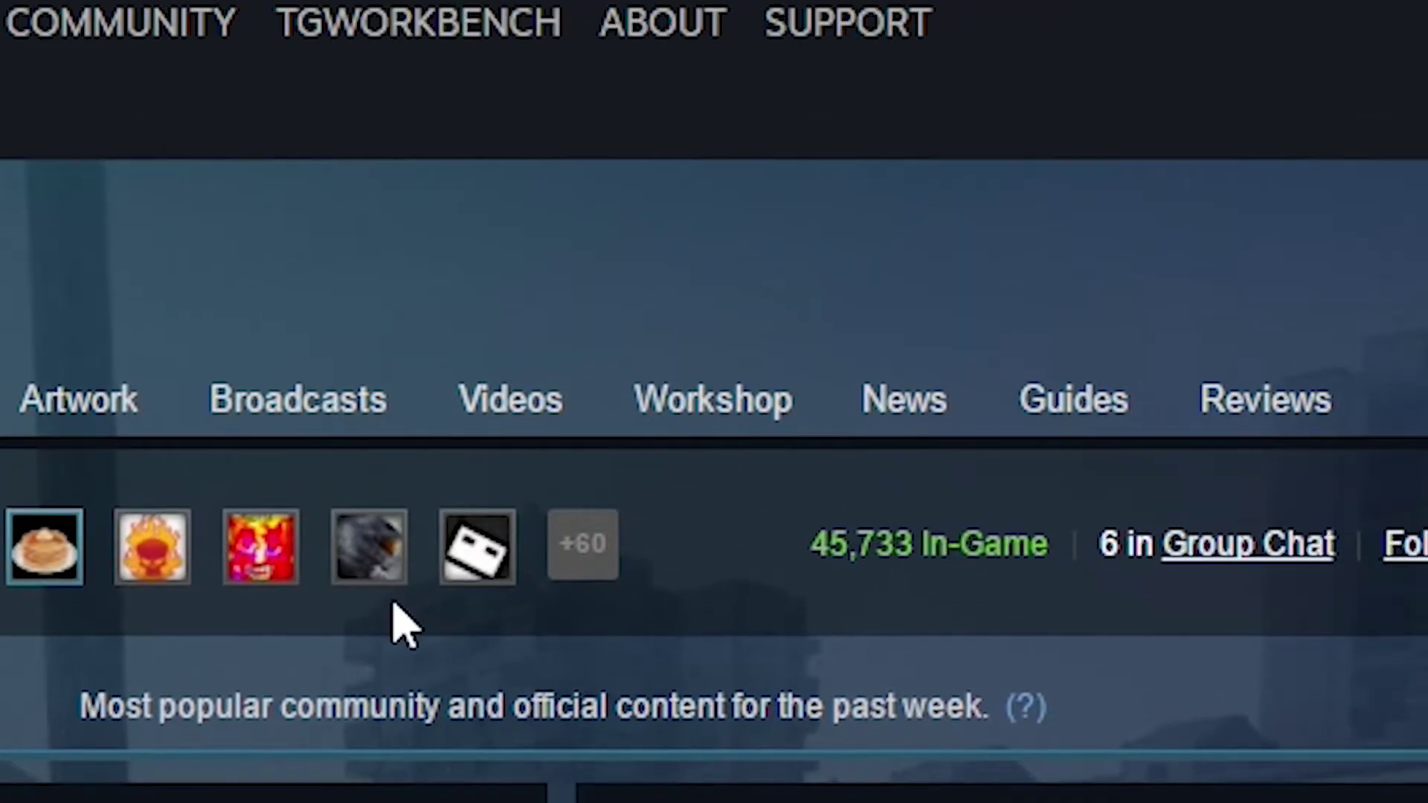
- List the Garry's Mod Workshop items under Your Files > Subscribed items, showing 224 entries
{"action": "left_click", "coordinate": [684, 417]}
{"action": "left_click", "coordinate": [941, 711]}
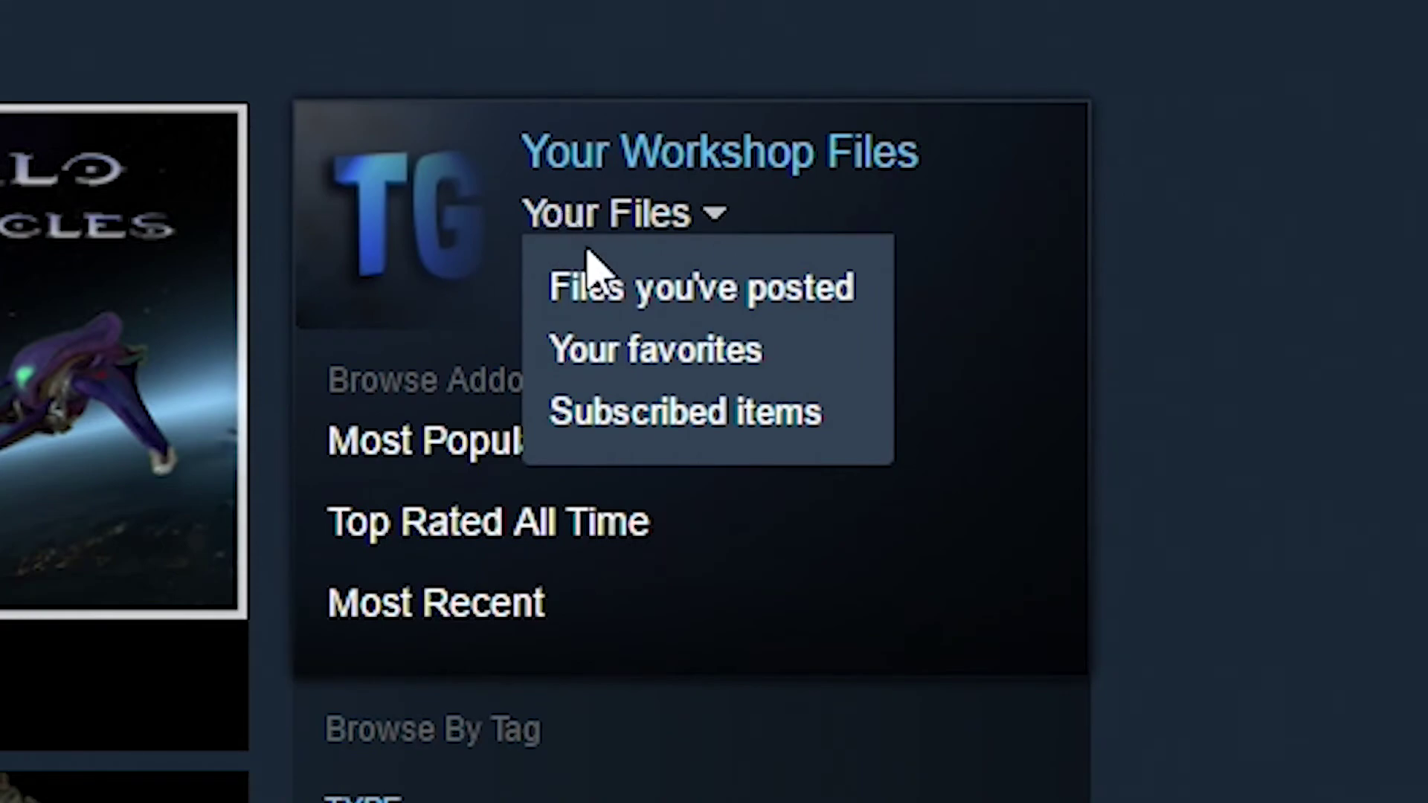
{"action": "left_click", "coordinate": [629, 415]}
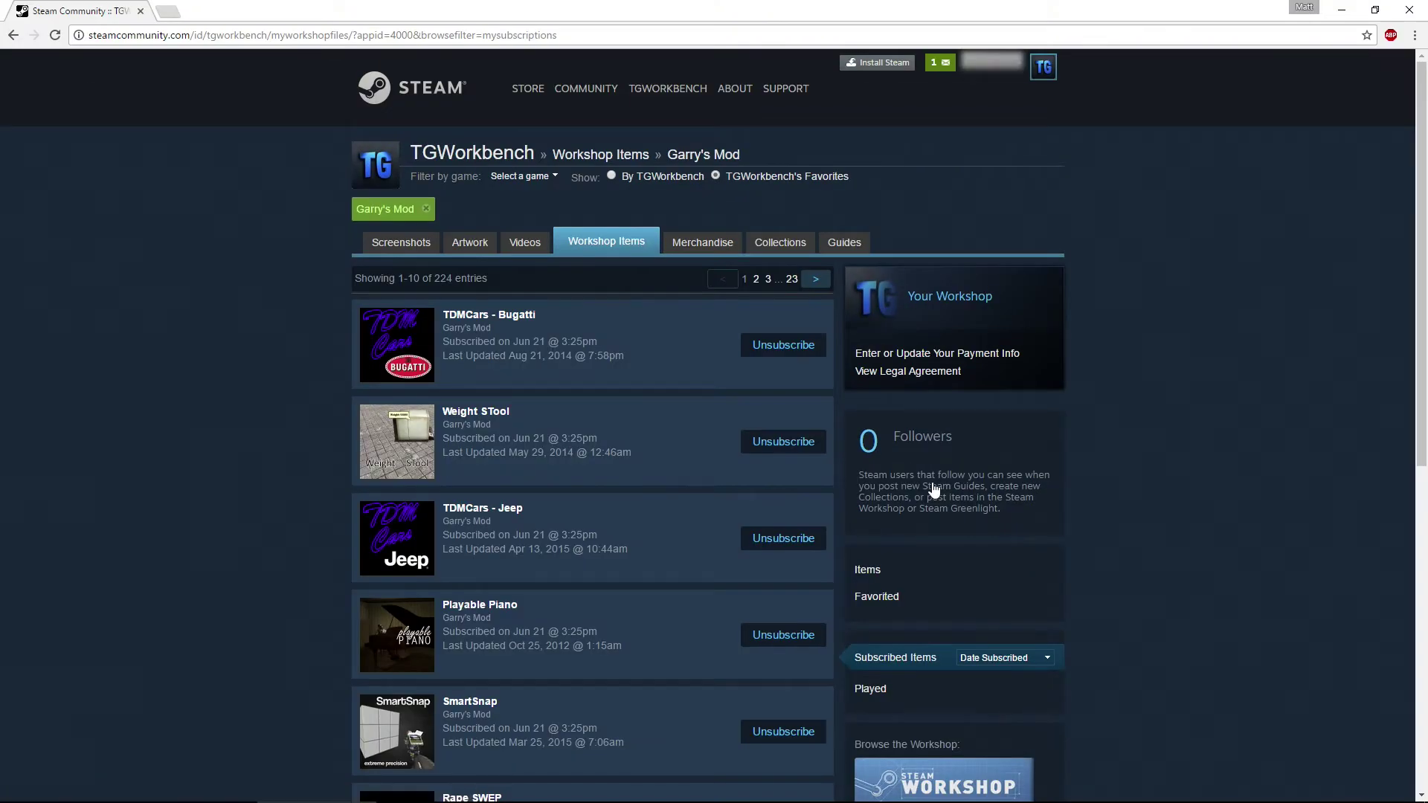
{"action": "scroll", "coordinate": [923, 489], "scroll_direction": "down", "scroll_amount": 6}
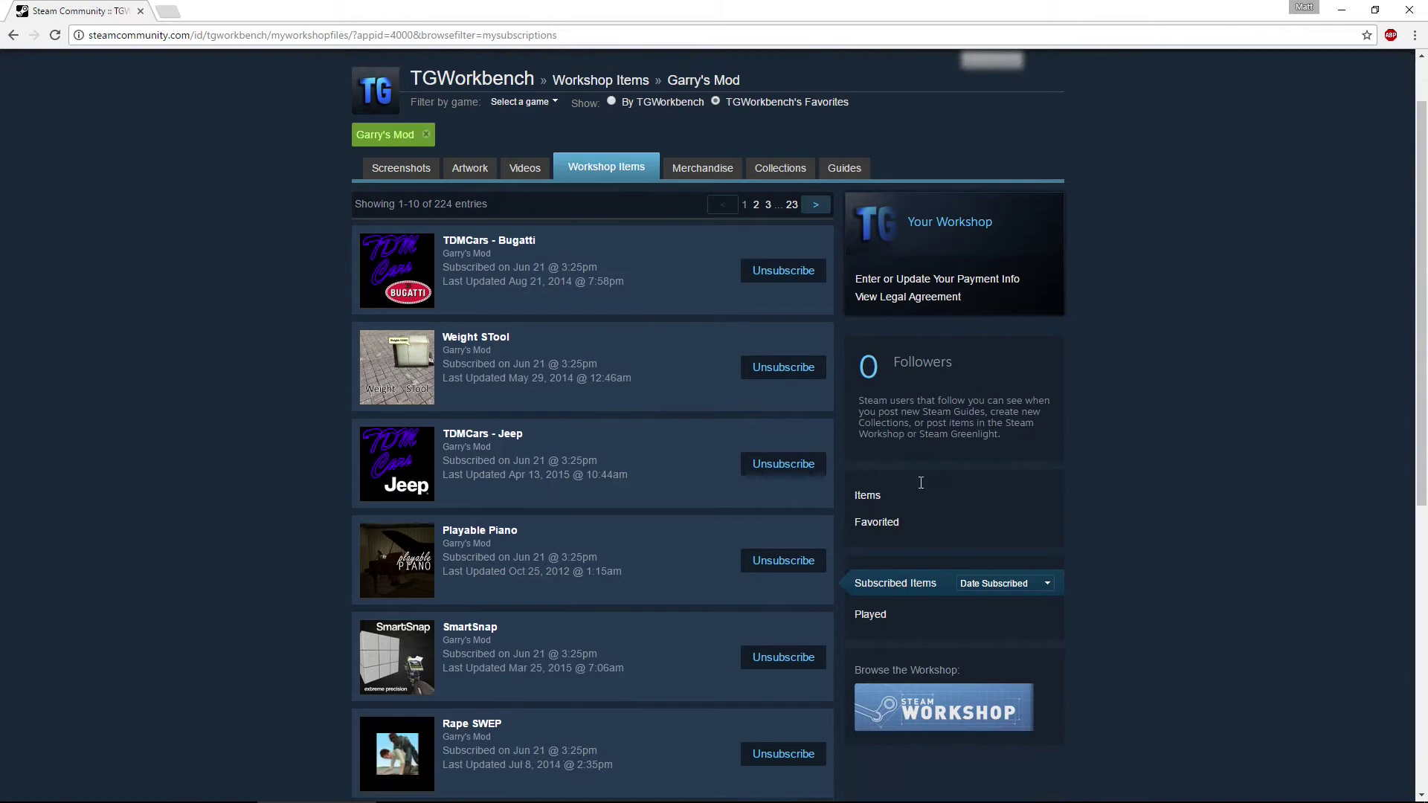
{"action": "scroll", "coordinate": [920, 482], "scroll_direction": "down", "scroll_amount": 2}
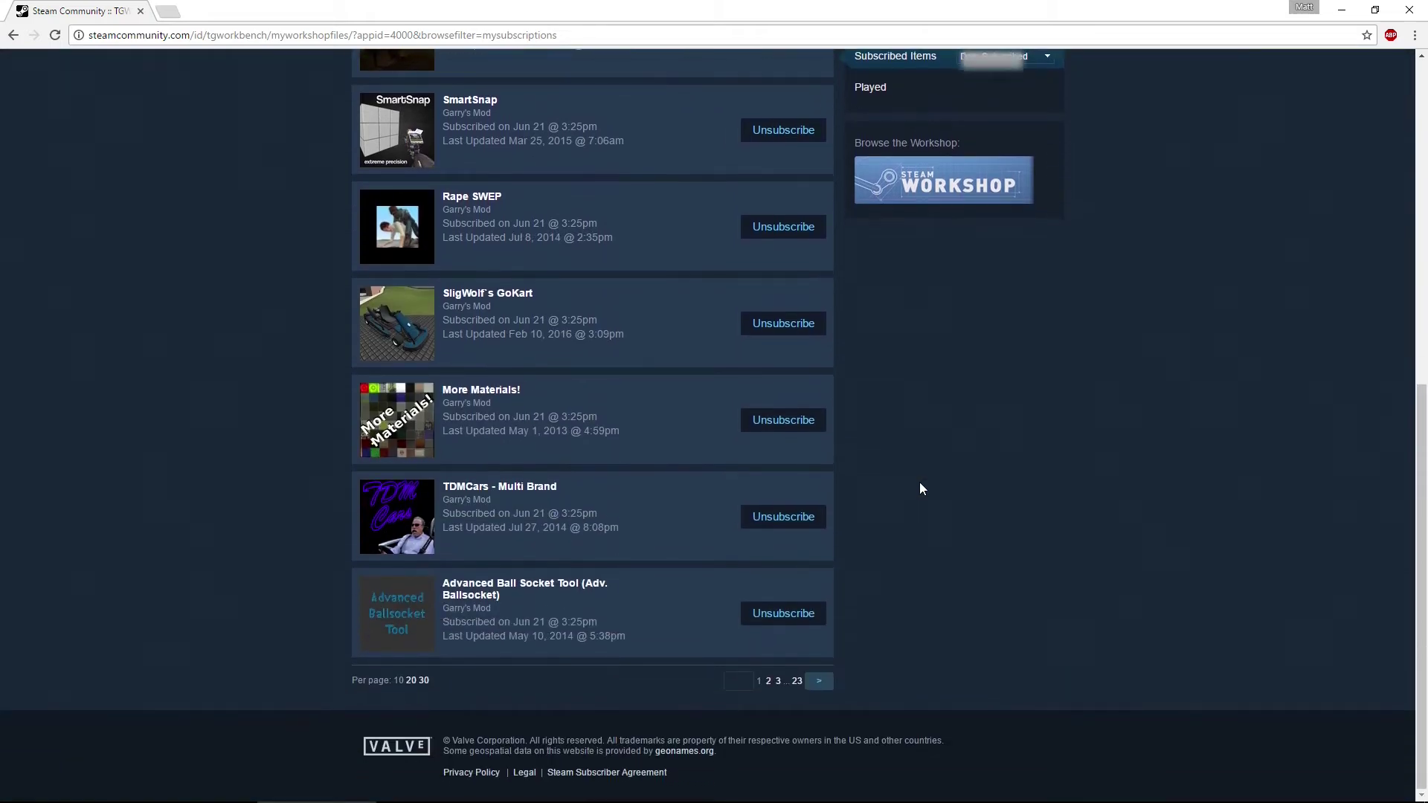
{"action": "scroll", "coordinate": [921, 476], "scroll_direction": "up", "scroll_amount": 6}
{"action": "scroll", "coordinate": [868, 287], "scroll_direction": "up", "scroll_amount": 1}
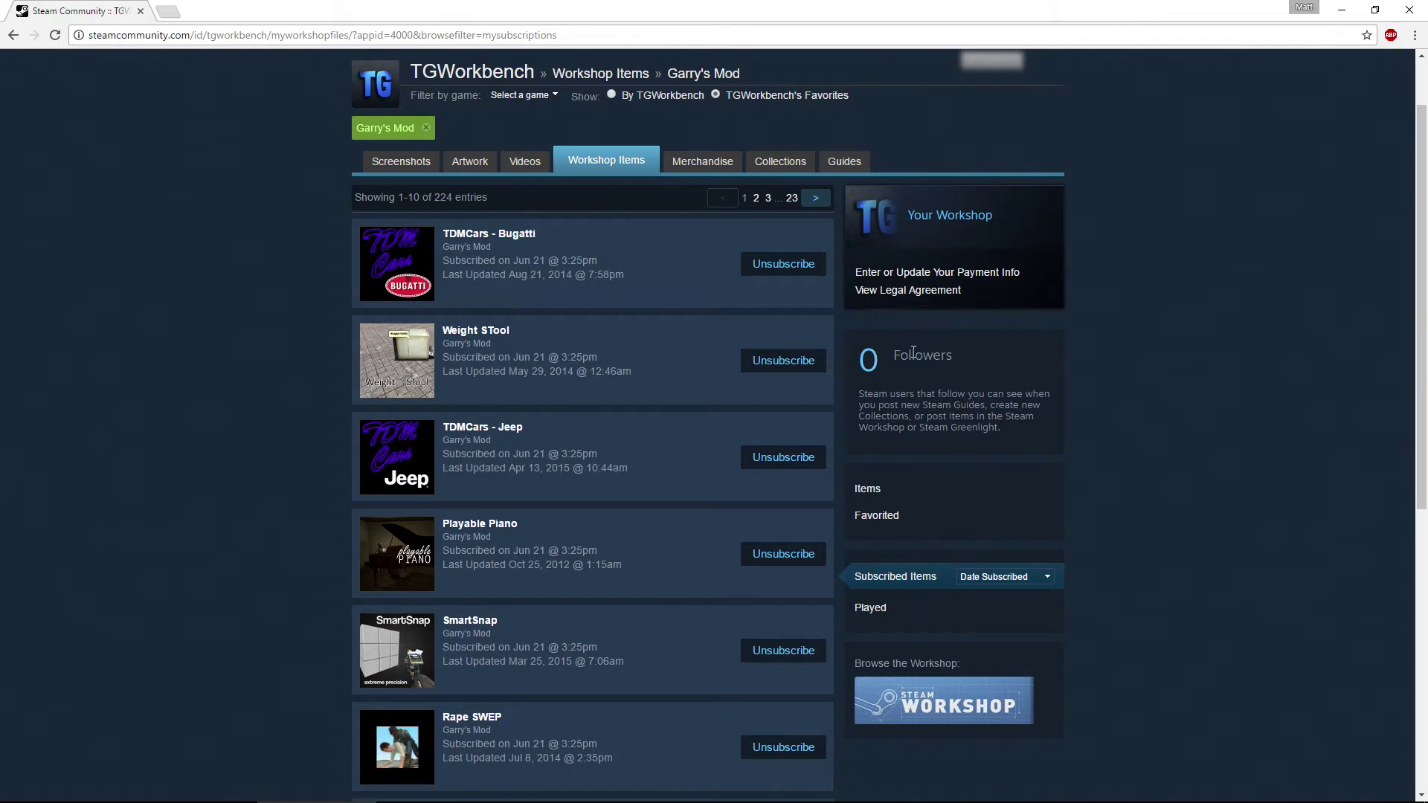
- Run the pasted jQuery unsubscribe-all snippet in the developer console, dropping the list to 219
{"action": "key", "text": "ctrl+shift+j"}
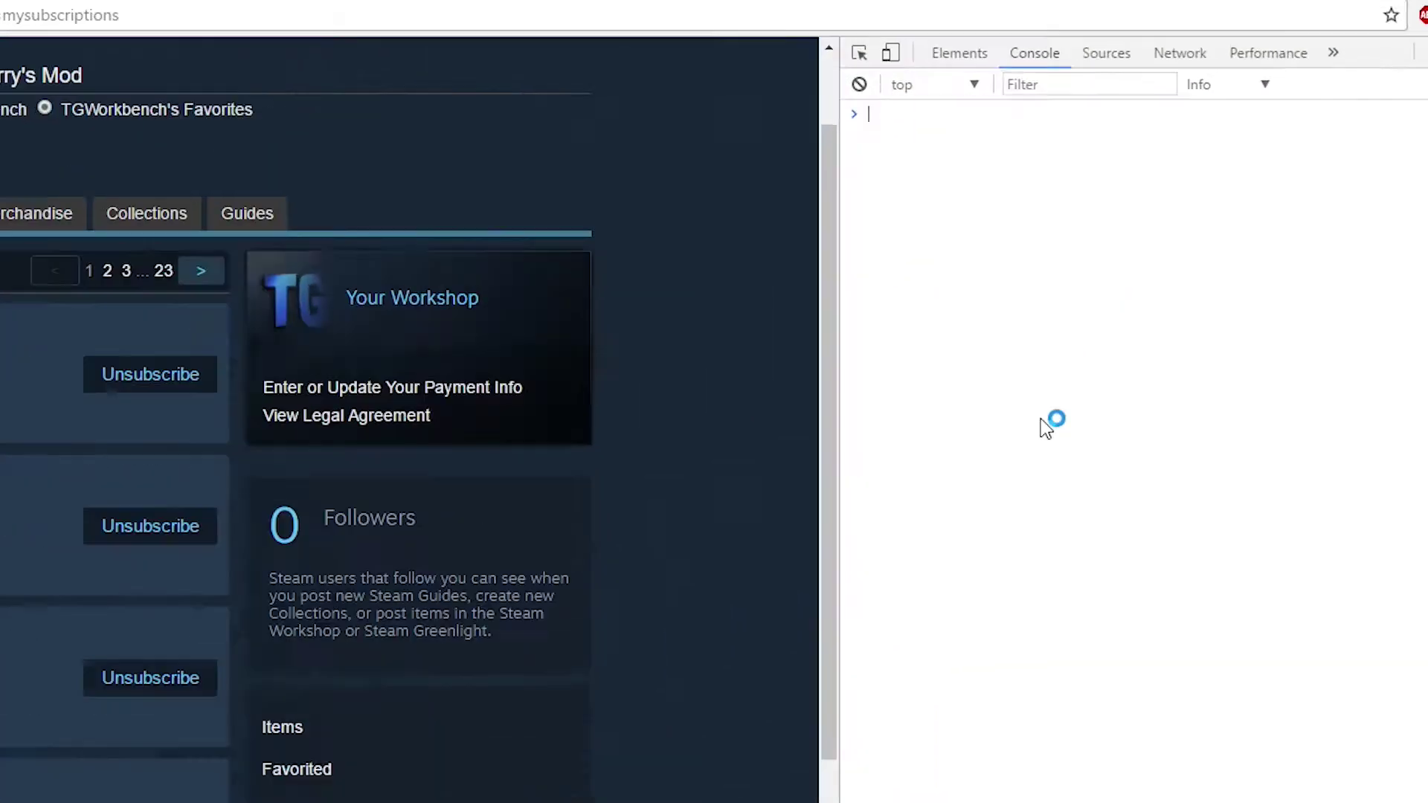
{"action": "type", "text": "(function(){jQuery('.btn_grey_black').map(function(){this.click()}); window.location = window.location})()"}
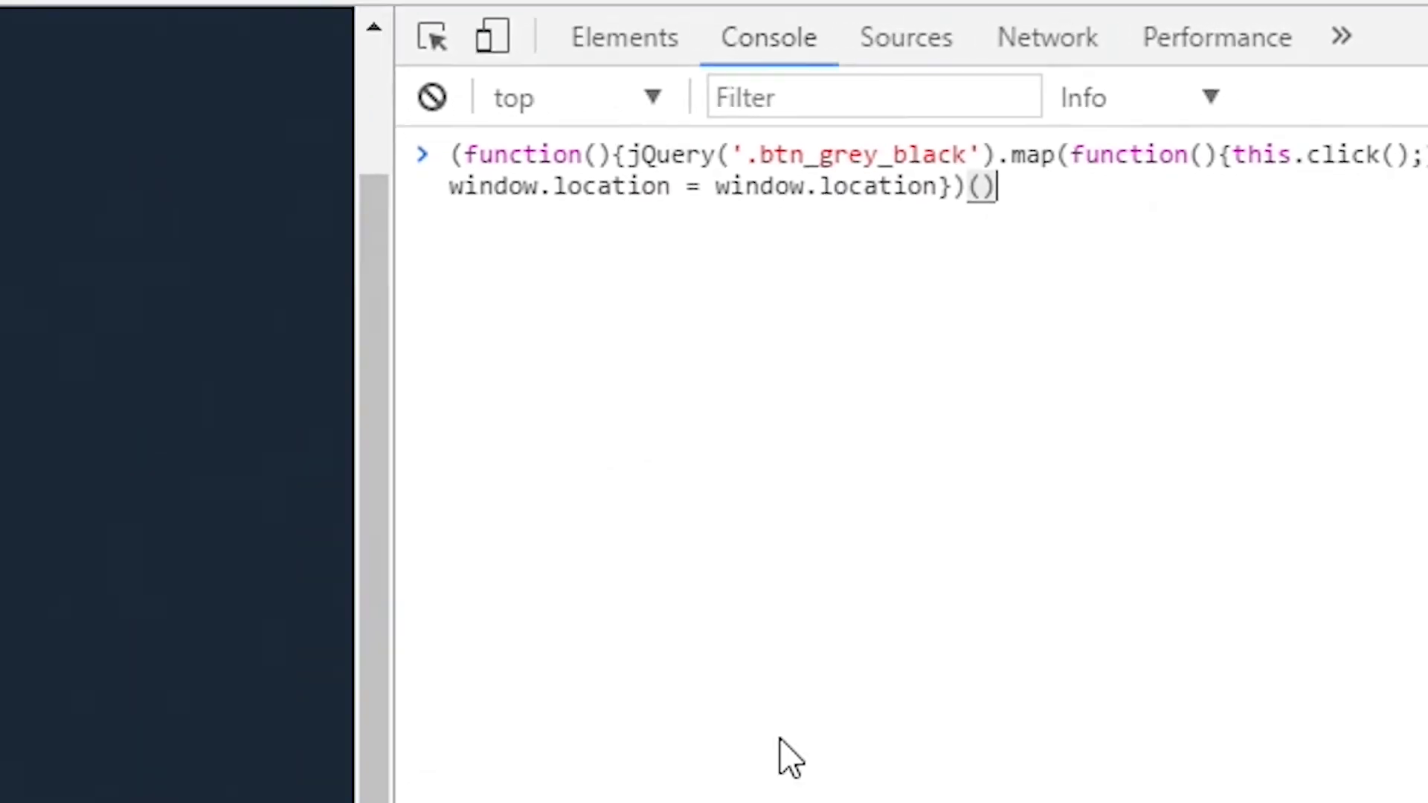
{"action": "key", "text": "Return"}
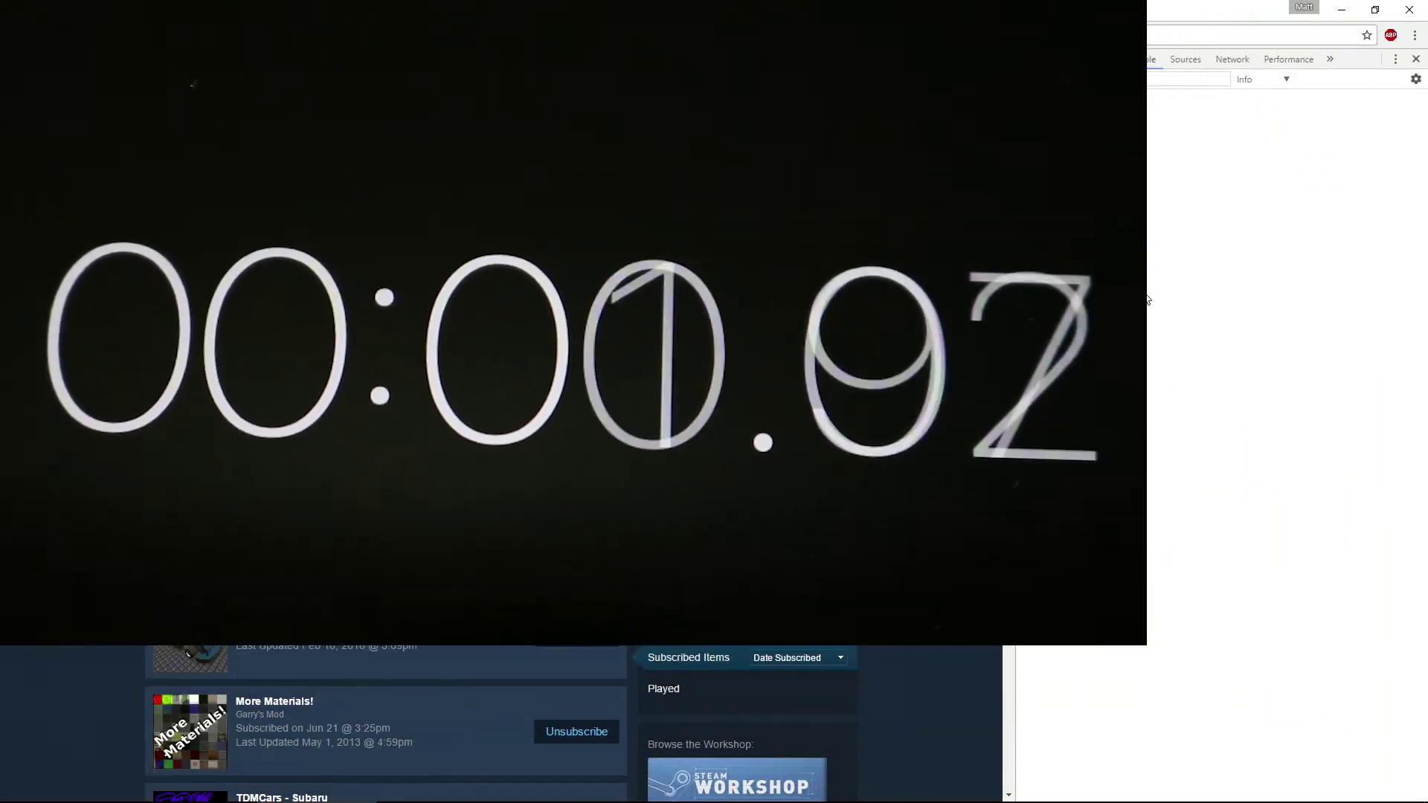
- Re-run the unsubscribe snippet six more times until no subscribed files remain
{"action": "key", "text": "ctrl+v"}
{"action": "key", "text": "Return"}
{"action": "key", "text": "ctrl+v"}
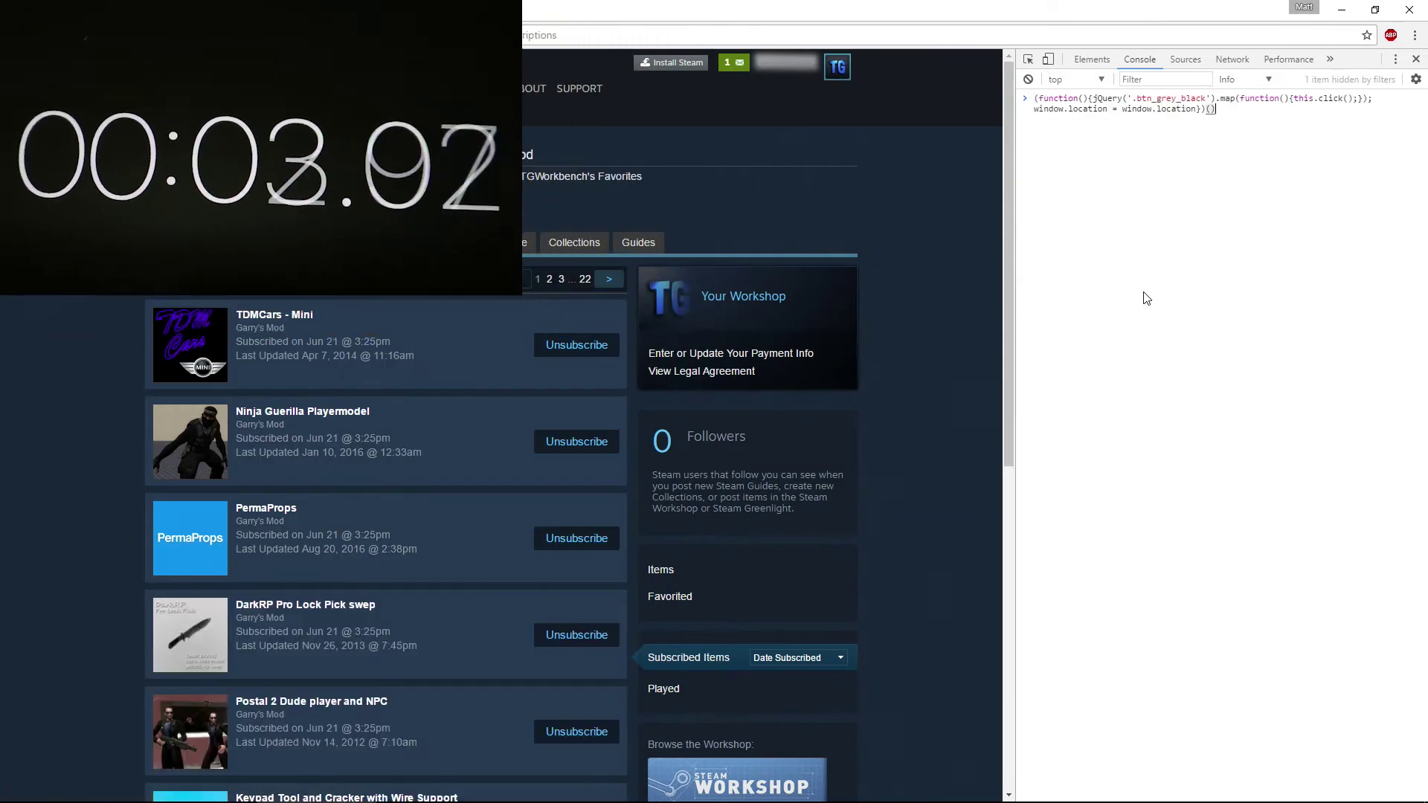
{"action": "key", "text": "Return"}
{"action": "key", "text": "ctrl+v"}
{"action": "key", "text": "Return"}
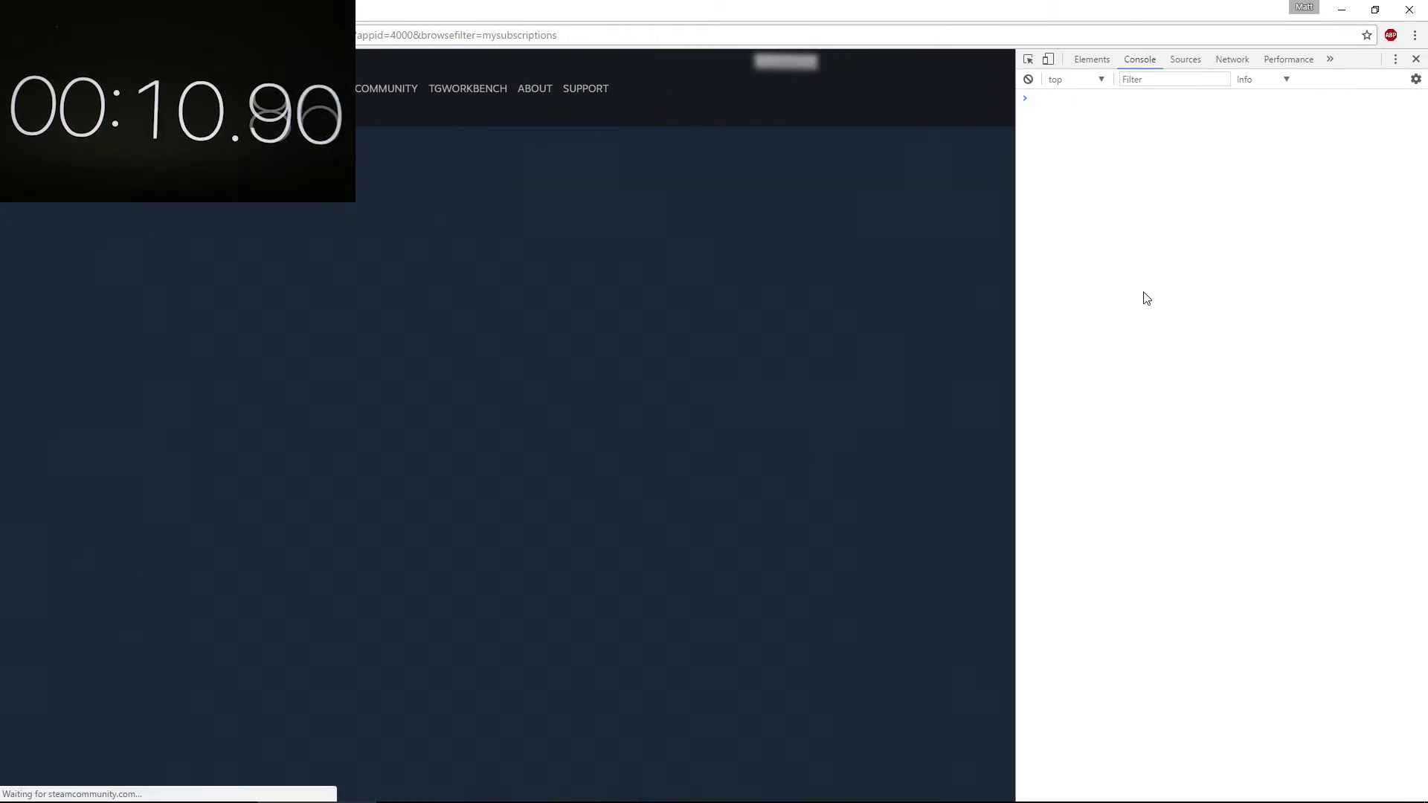
{"action": "type", "text": "(function(){jQuery('.btn_grey_black').map(function(){this.click();}); window.location = window.location})()"}
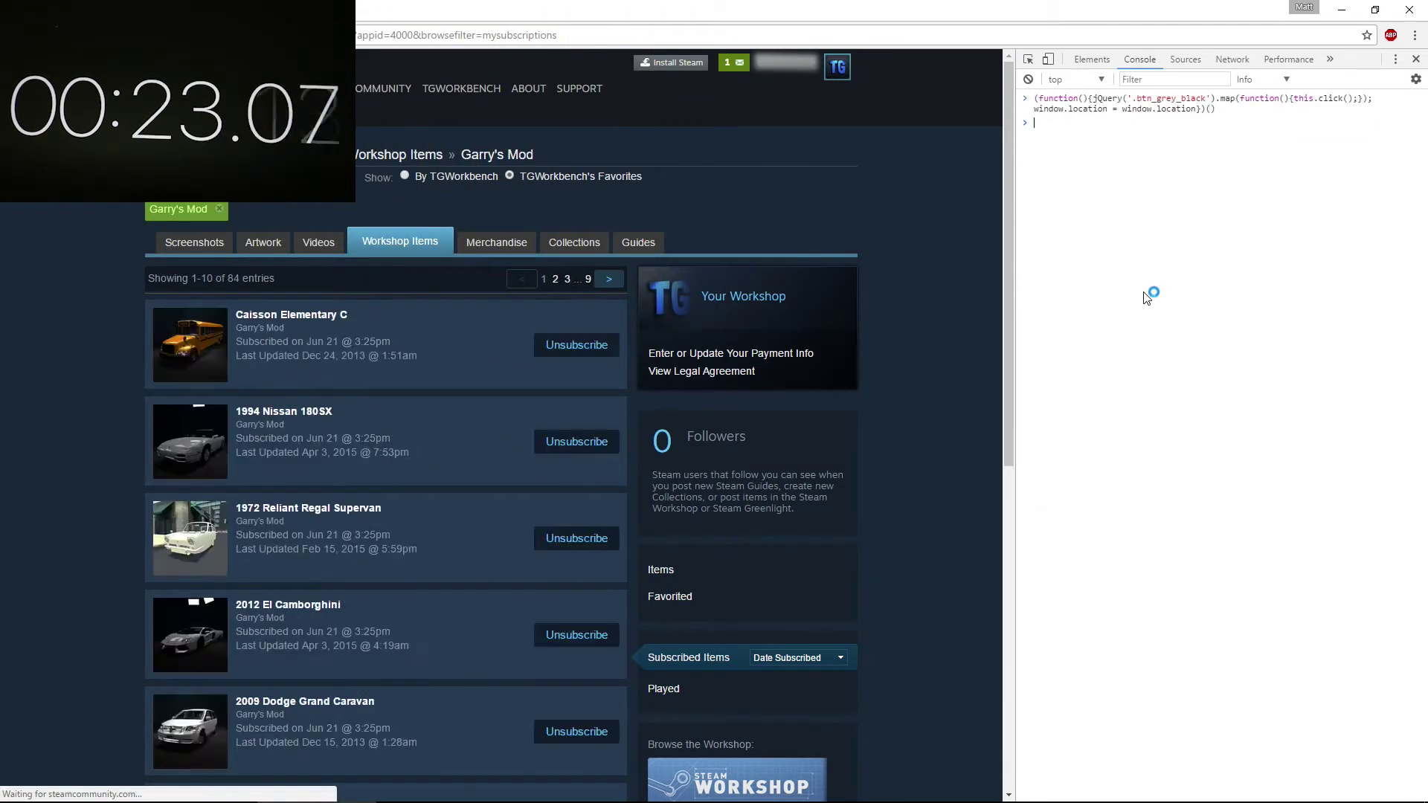
{"action": "key", "text": "Return"}
{"action": "type", "text": "(function(){jQuery('.btn_grey_black').map(function(){this.click();}); window.location = window.location})()"}
{"action": "key", "text": "Return"}
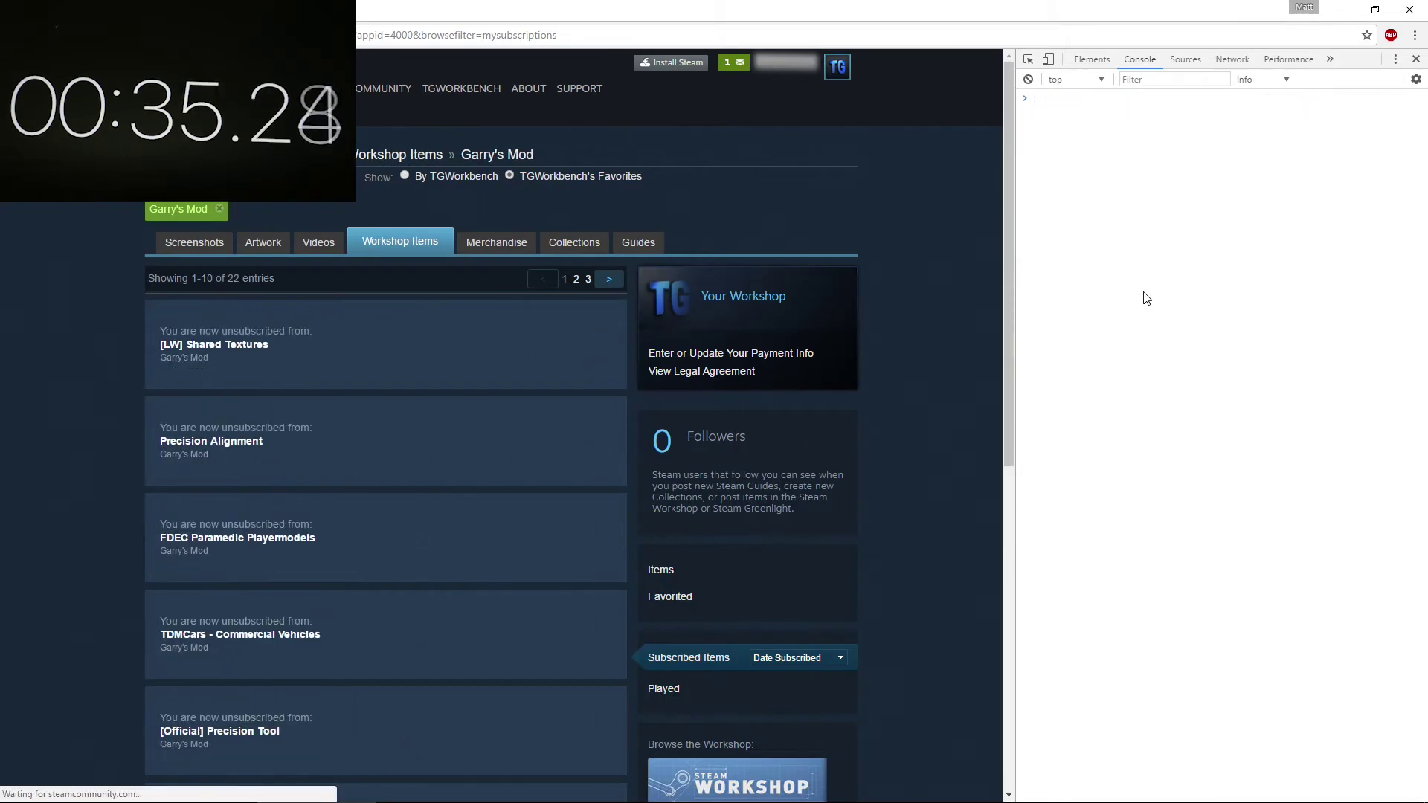
{"action": "type", "text": "(function(){jQuery('.btn_grey_black').map(function(){this.click();}); window.location = window.location})()"}
{"action": "key", "text": "Return"}
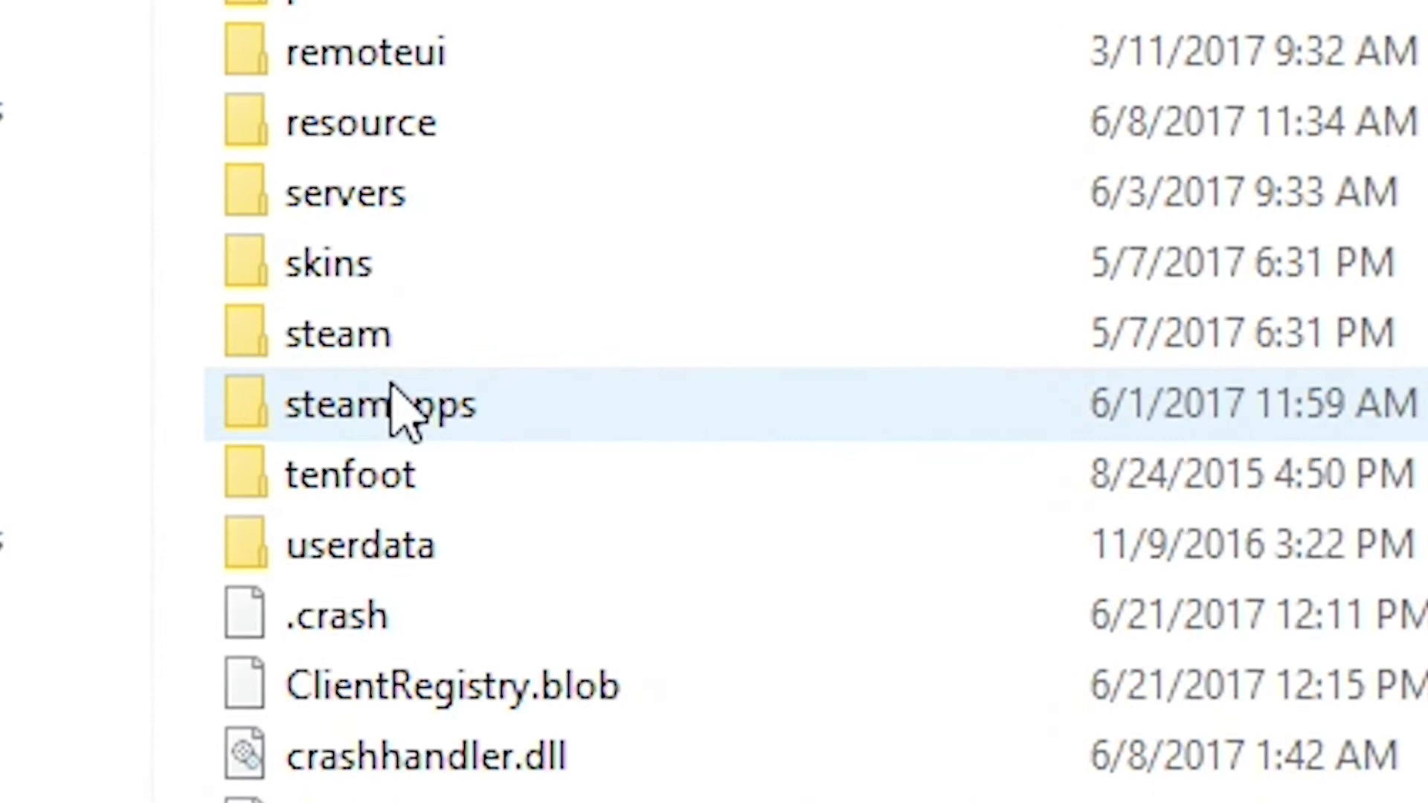
- Browse from the Steam folder through steamapps\common\GarrysMod\garrysmod into addons
{"action": "double_click", "coordinate": [398, 408]}
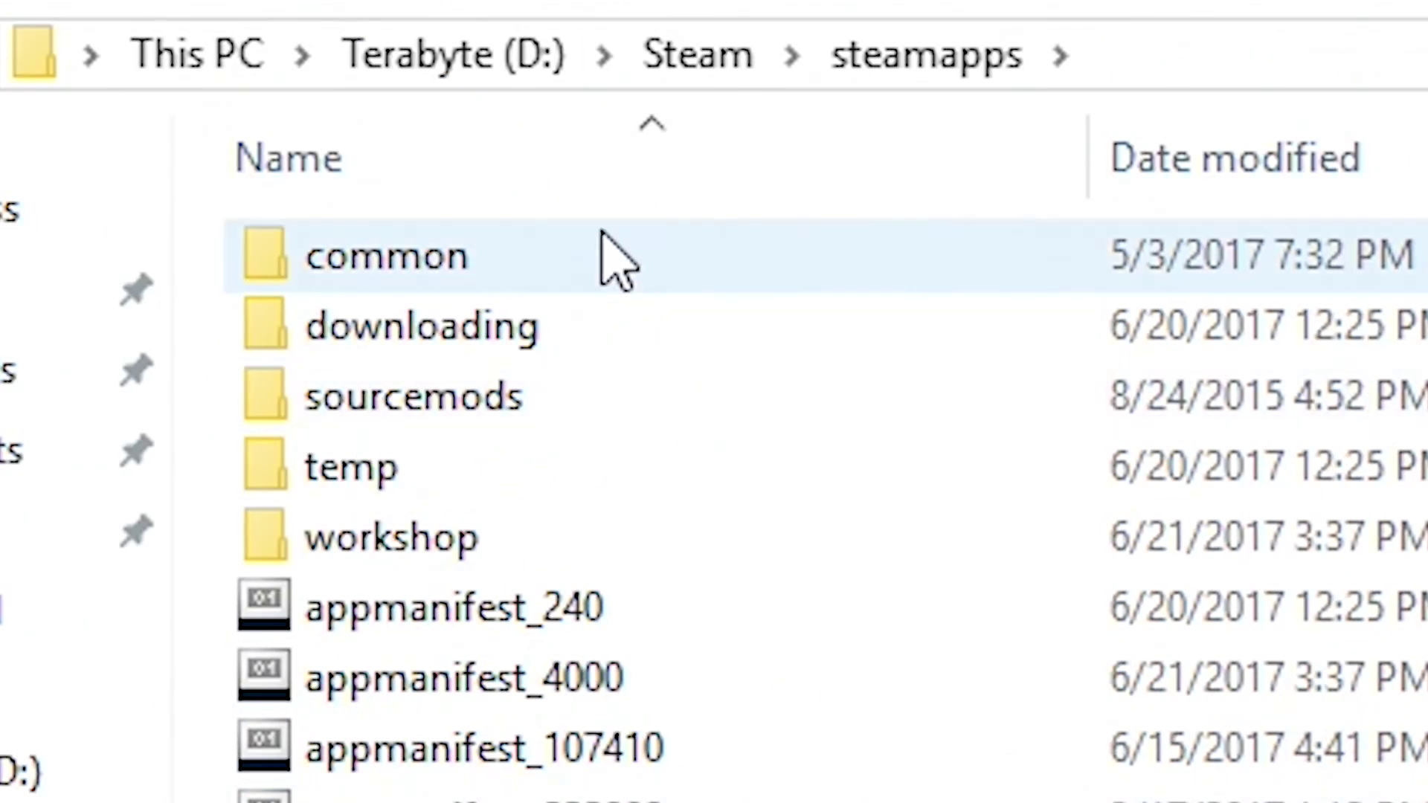
{"action": "double_click", "coordinate": [606, 257]}
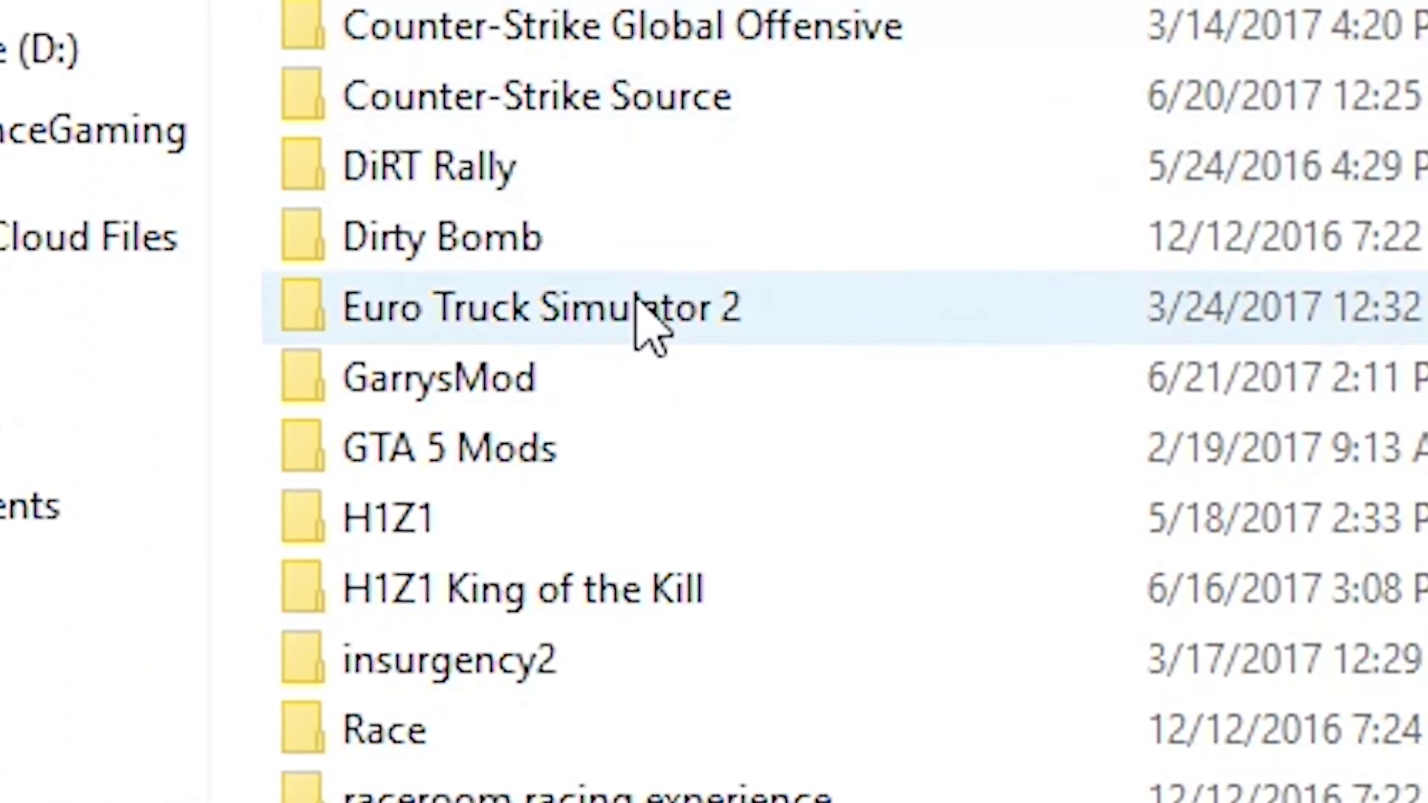
{"action": "double_click", "coordinate": [600, 397]}
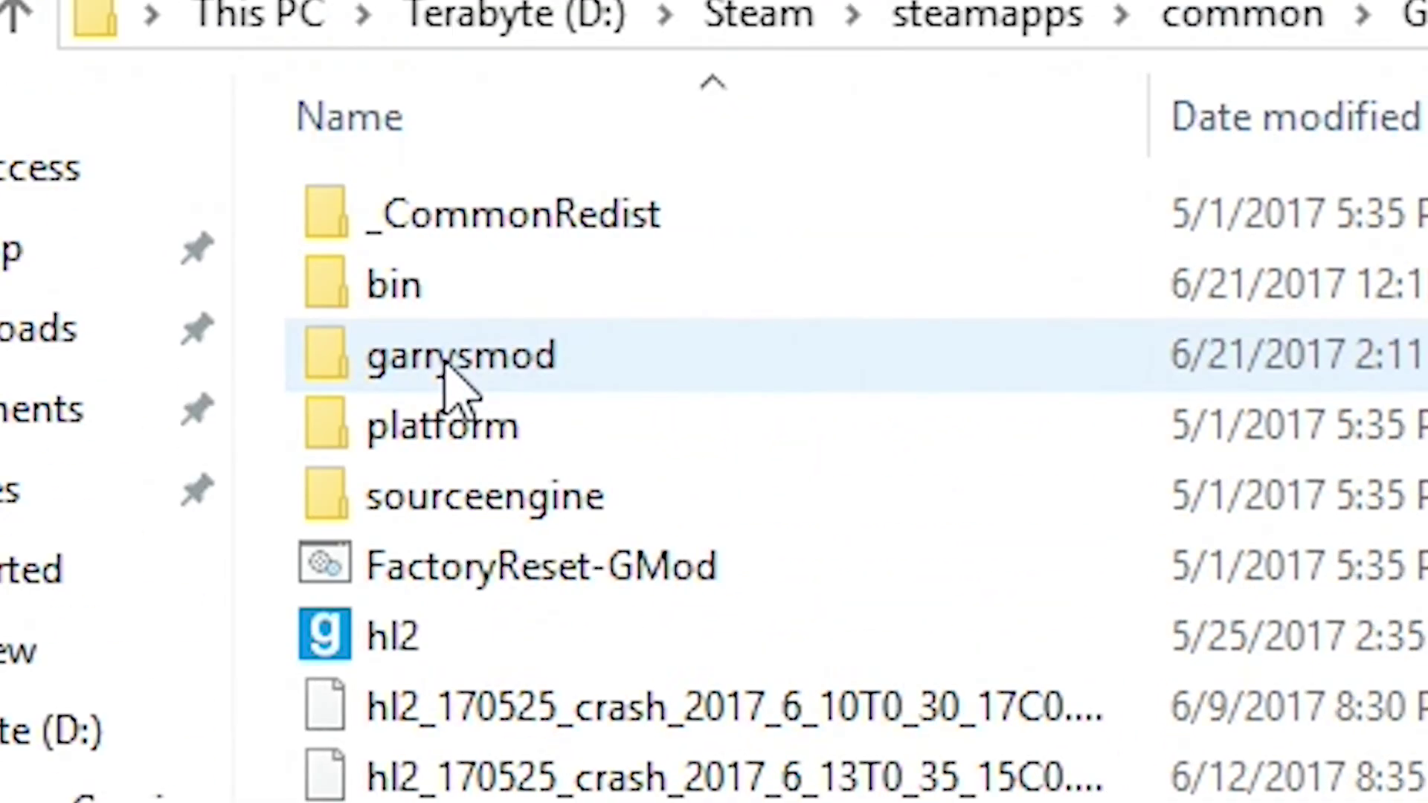
{"action": "double_click", "coordinate": [450, 365]}
{"action": "double_click", "coordinate": [495, 220]}
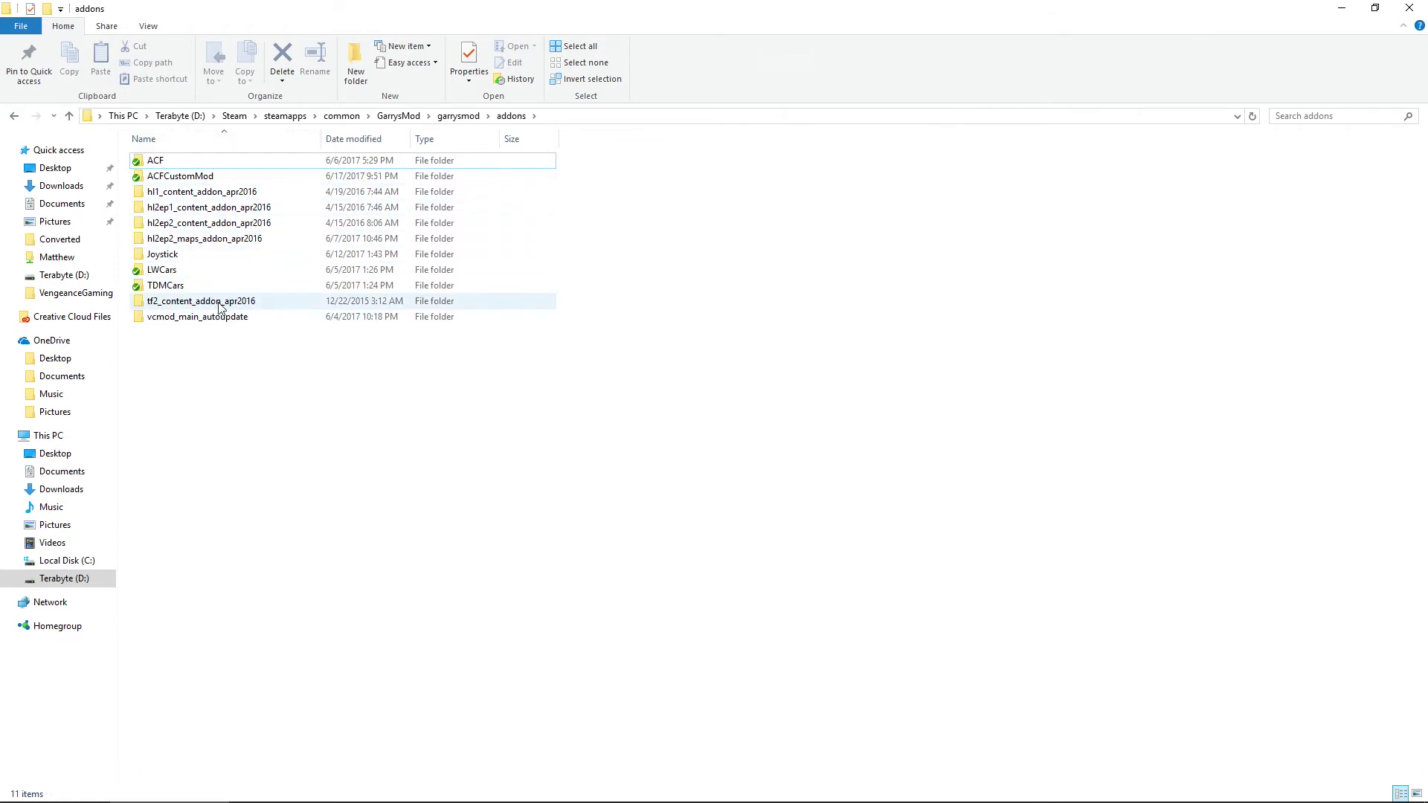
- Select all 11 addon folders, from ACF through vcmod_main_autoupdate
{"action": "left_click", "coordinate": [158, 160]}
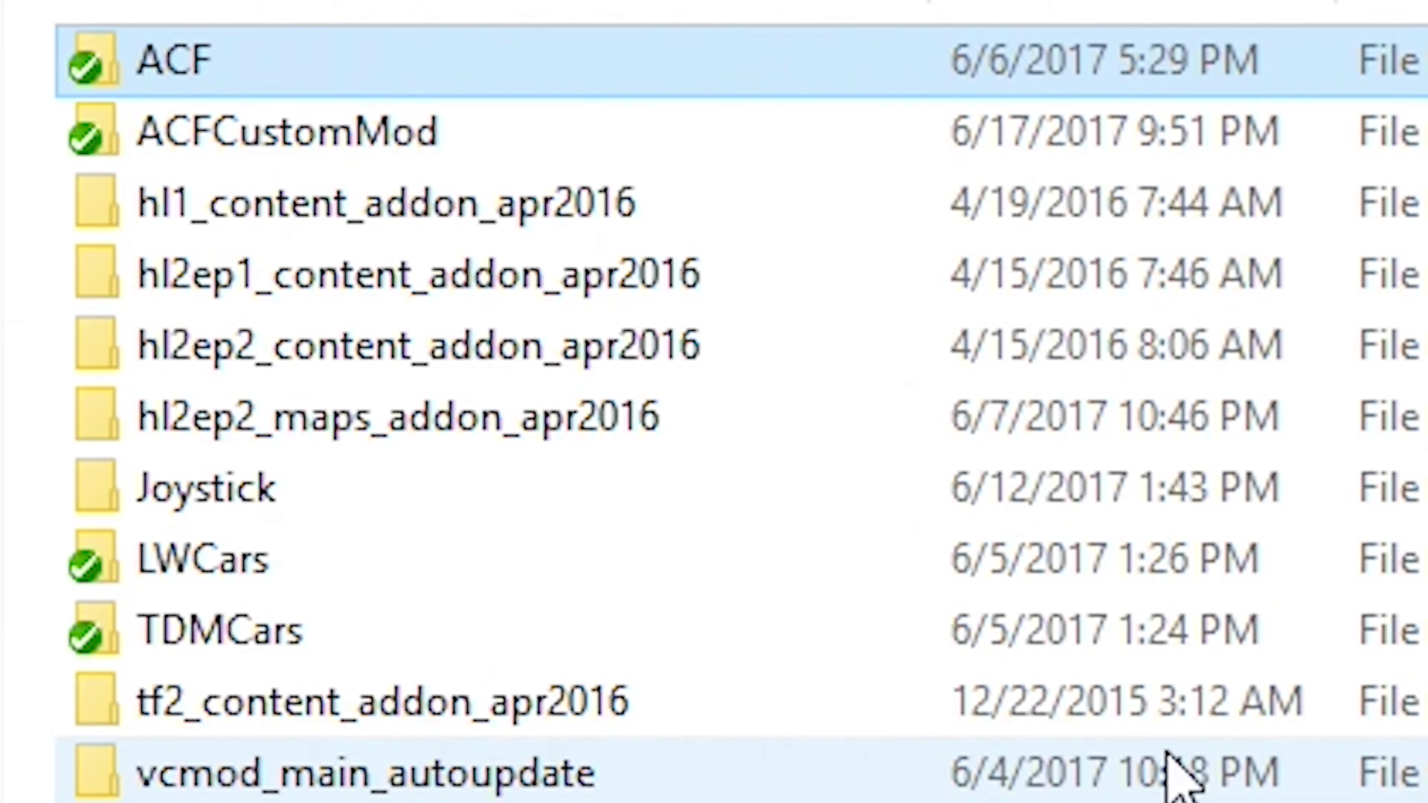
{"action": "left_click", "coordinate": [1166, 752], "text": "shift"}
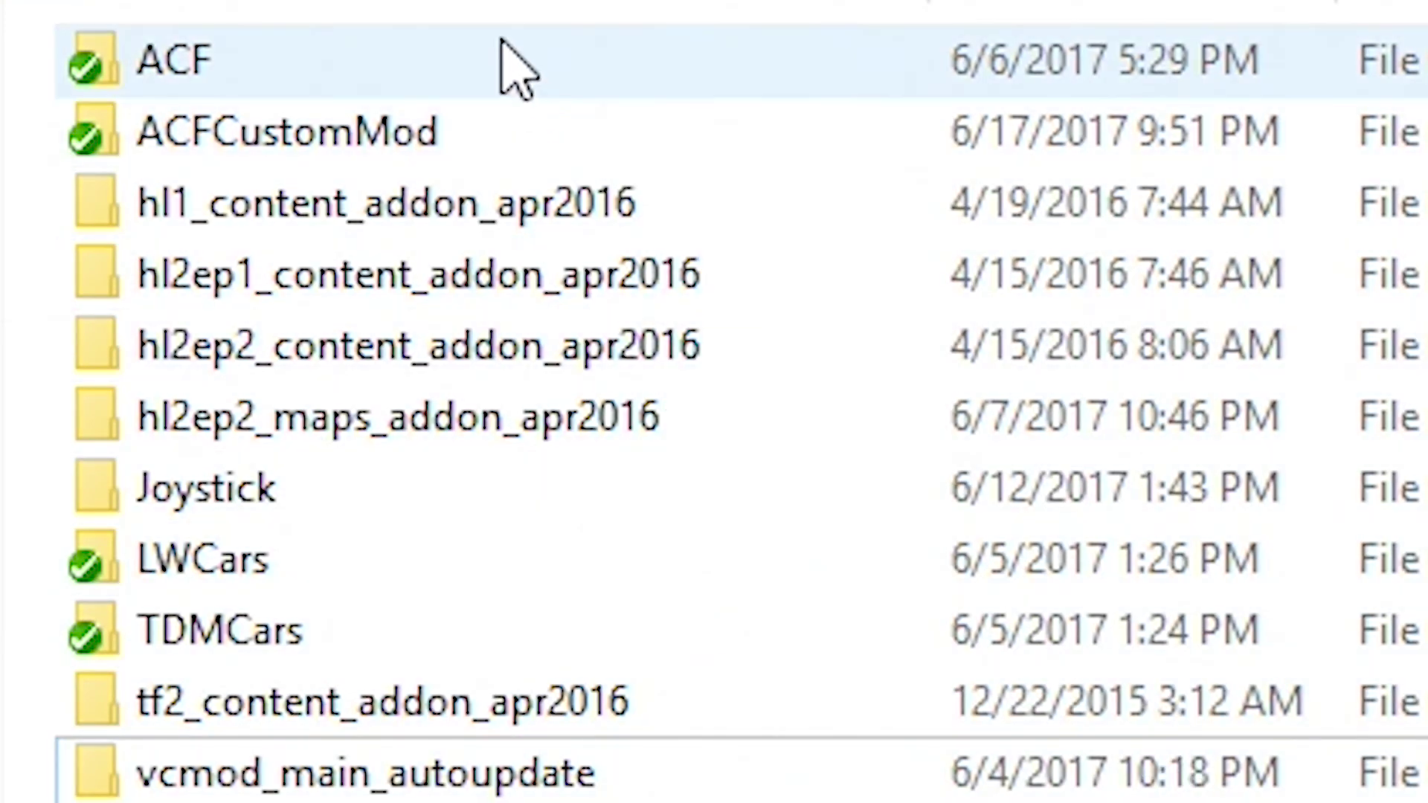
{"action": "left_click", "coordinate": [503, 43]}
{"action": "left_click", "coordinate": [584, 770], "text": "ctrl"}
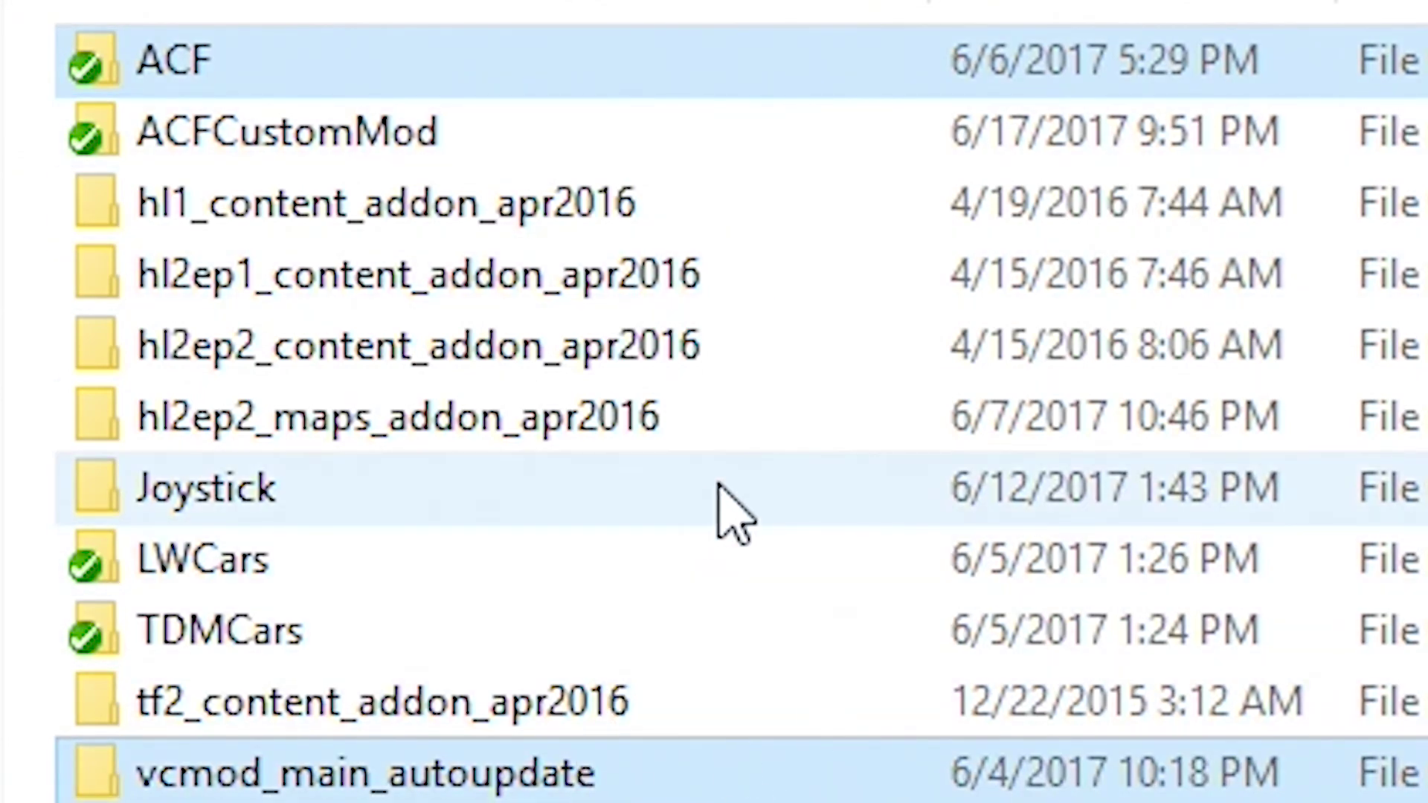
{"action": "left_click", "coordinate": [725, 506]}
{"action": "left_click", "coordinate": [924, 80]}
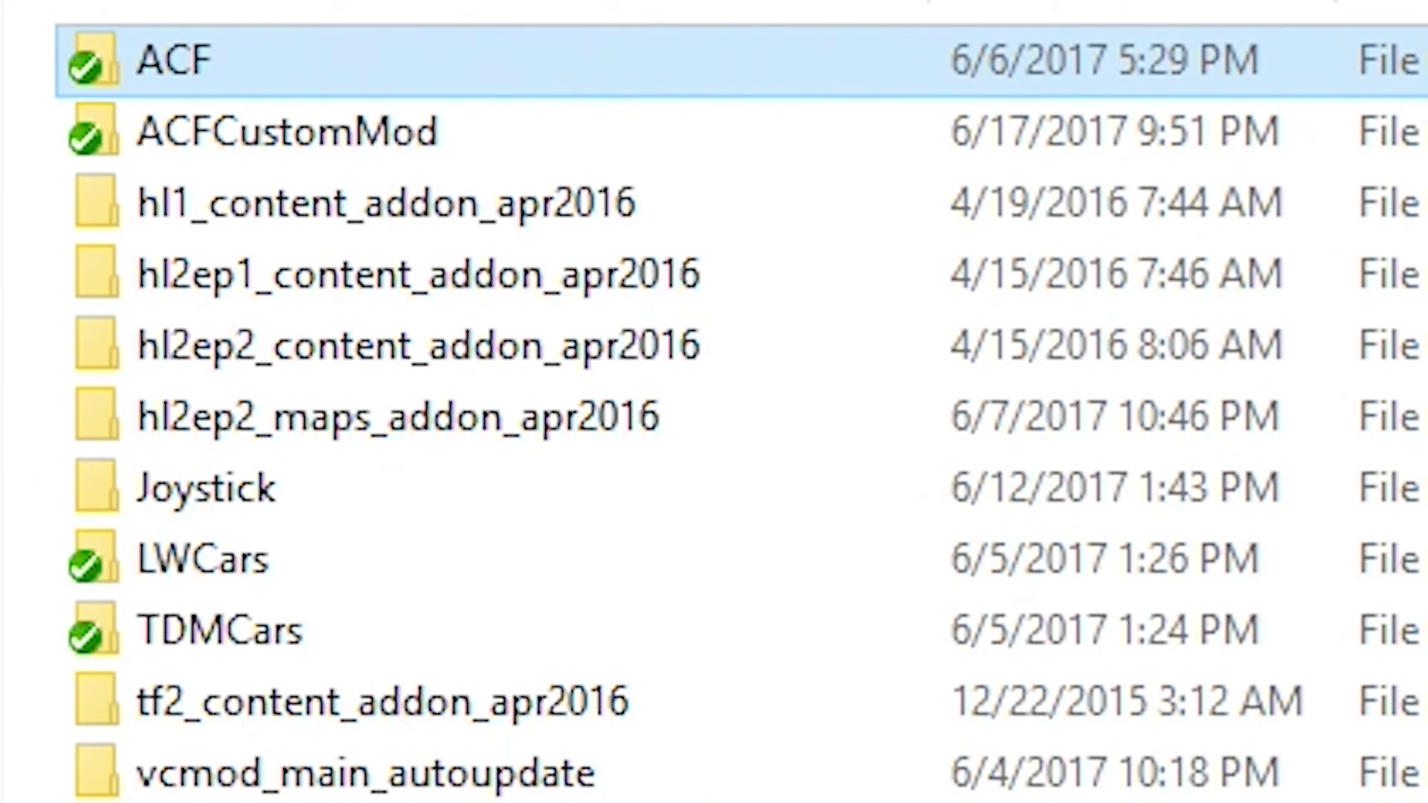
{"action": "key", "text": "ctrl+a"}
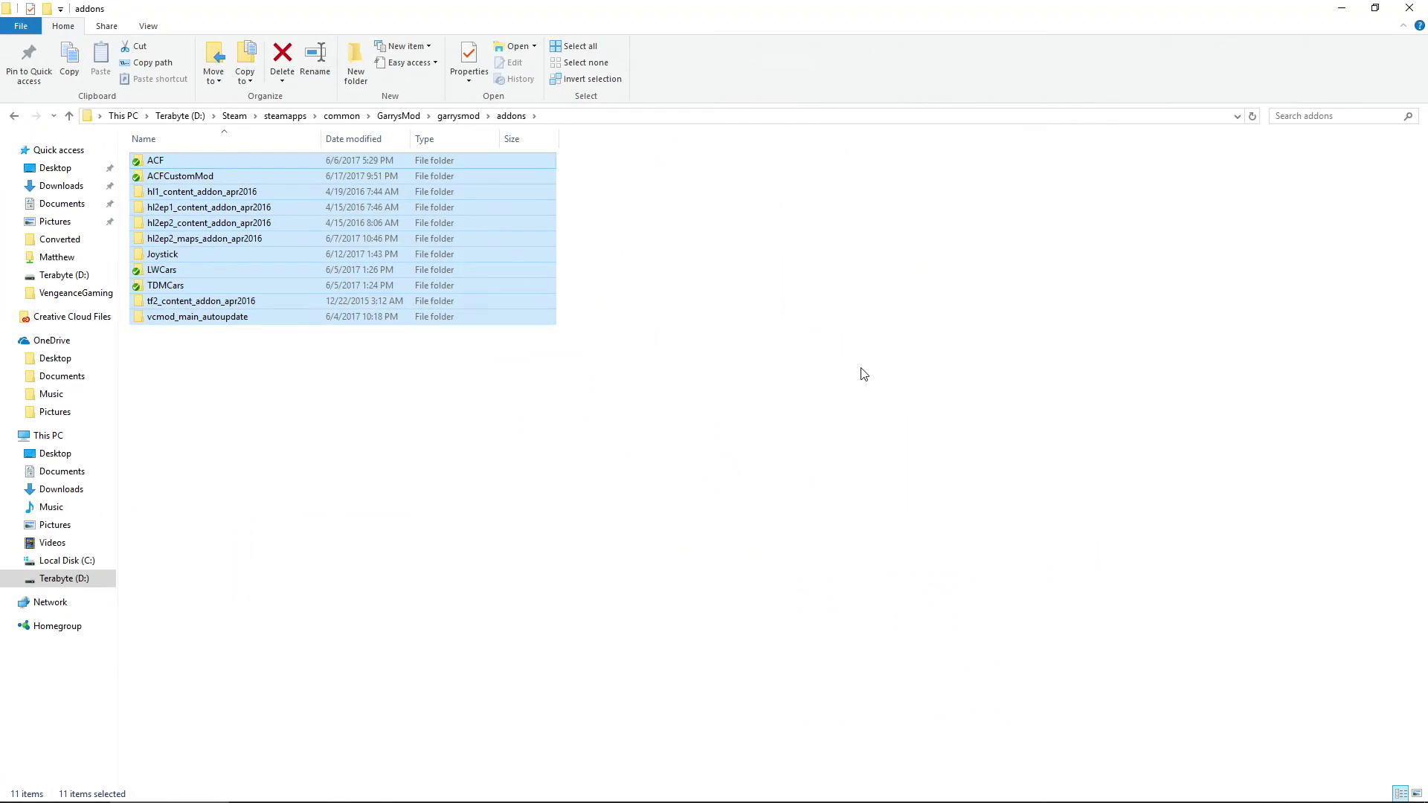
- Drag a selection box over the ten addon folders below ACF
{"action": "left_click_drag", "start_coordinate": [723, 183], "coordinate": [462, 376]}
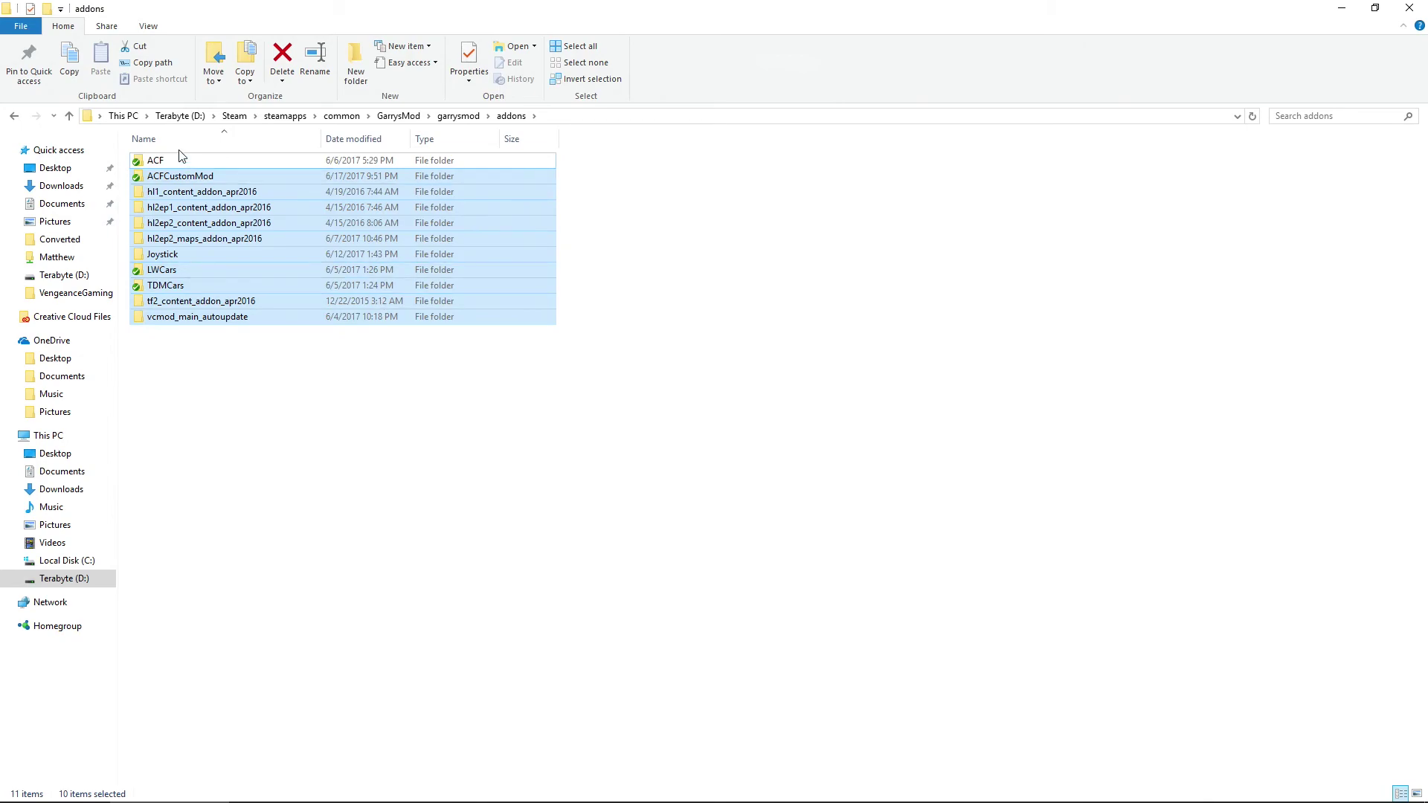